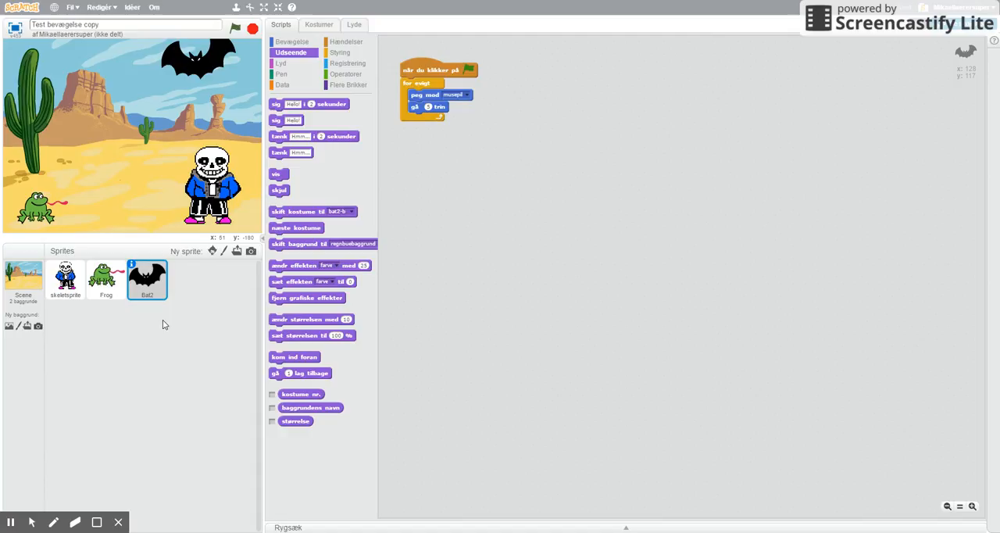
- Browse the sound library's Dyr category for the bat sprite and preview the squawk sound
{"action": "left_click", "coordinate": [355, 26]}
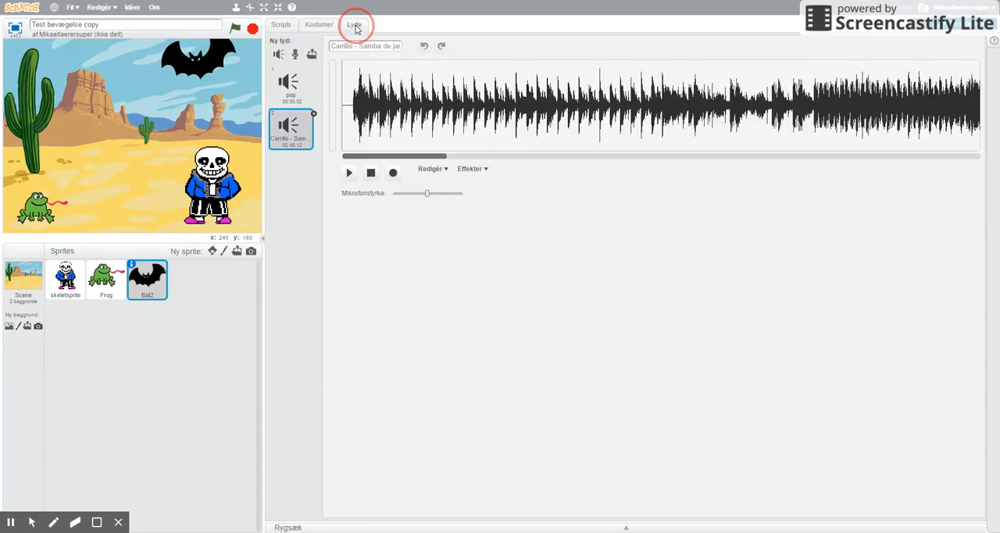
{"action": "left_click", "coordinate": [283, 81]}
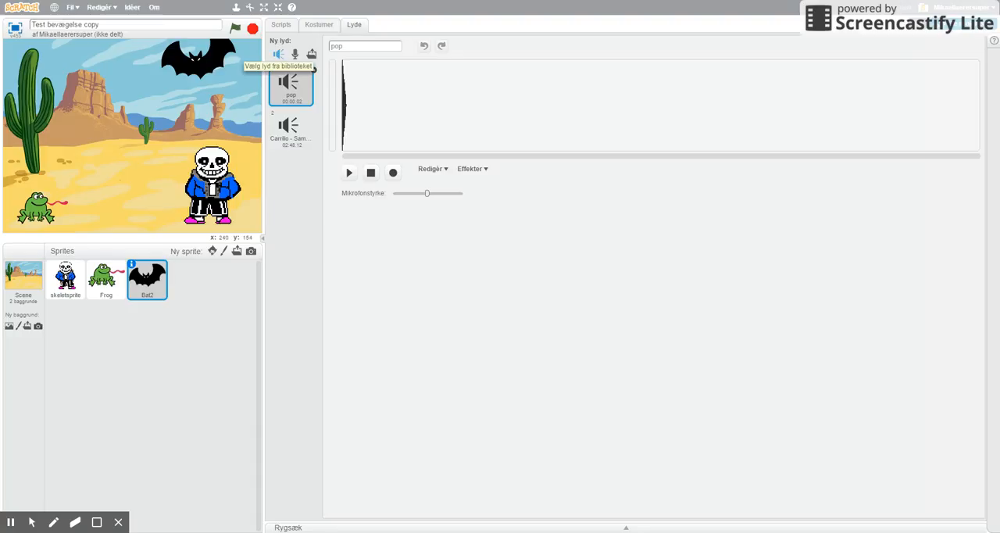
{"action": "left_click", "coordinate": [278, 54]}
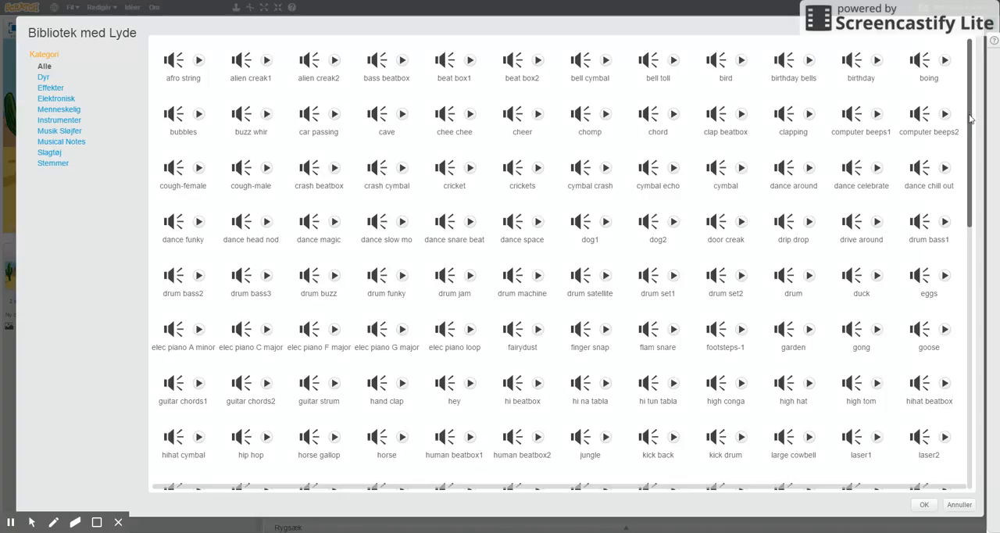
{"action": "left_click_drag", "start_coordinate": [970, 121], "coordinate": [957, 63]}
{"action": "left_click", "coordinate": [44, 78]}
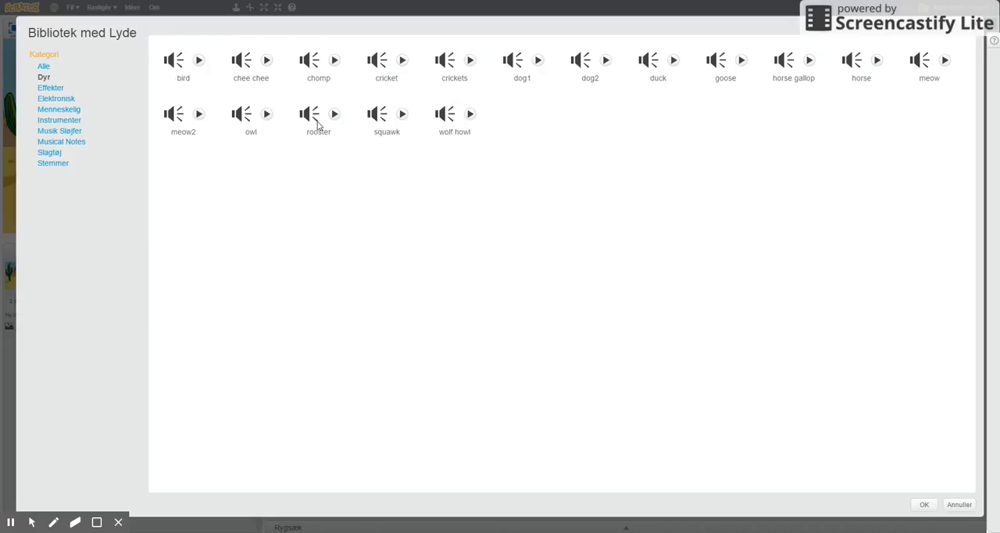
{"action": "left_click", "coordinate": [402, 116]}
{"action": "left_click", "coordinate": [402, 116]}
- Preview the chomp sound, add it to the bat sprite's sounds and play it
{"action": "left_click", "coordinate": [335, 62]}
{"action": "left_click", "coordinate": [335, 64]}
{"action": "left_click", "coordinate": [335, 63]}
{"action": "left_click", "coordinate": [312, 67]}
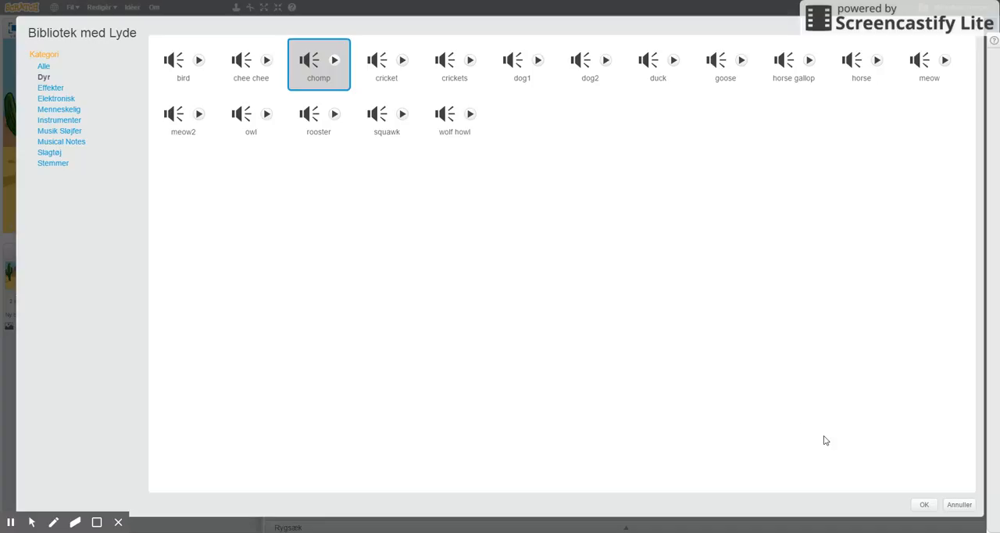
{"action": "left_click", "coordinate": [924, 504]}
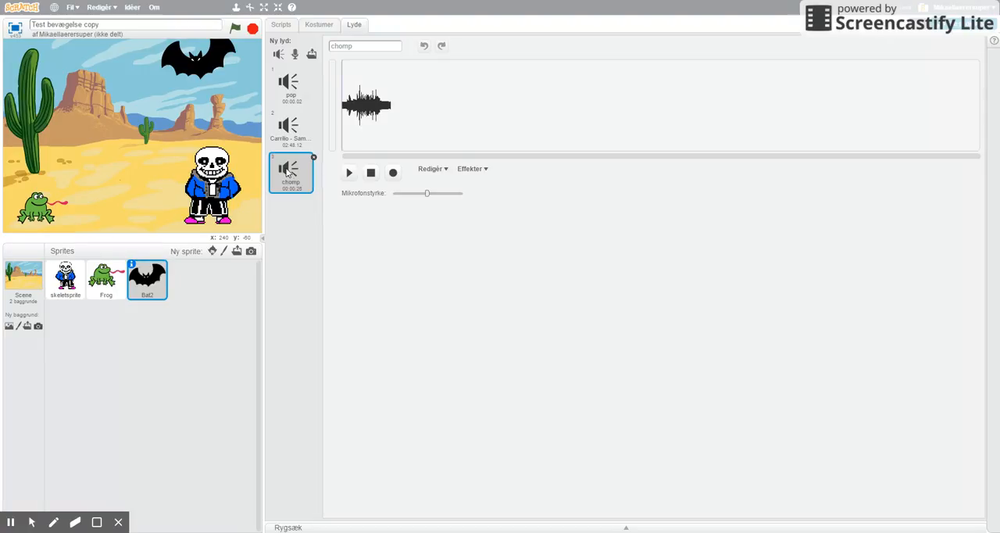
{"action": "left_click", "coordinate": [348, 173]}
- Add a "spil lyden chomp" block after the move block inside the forever loop and test-run the project
{"action": "left_click", "coordinate": [281, 25]}
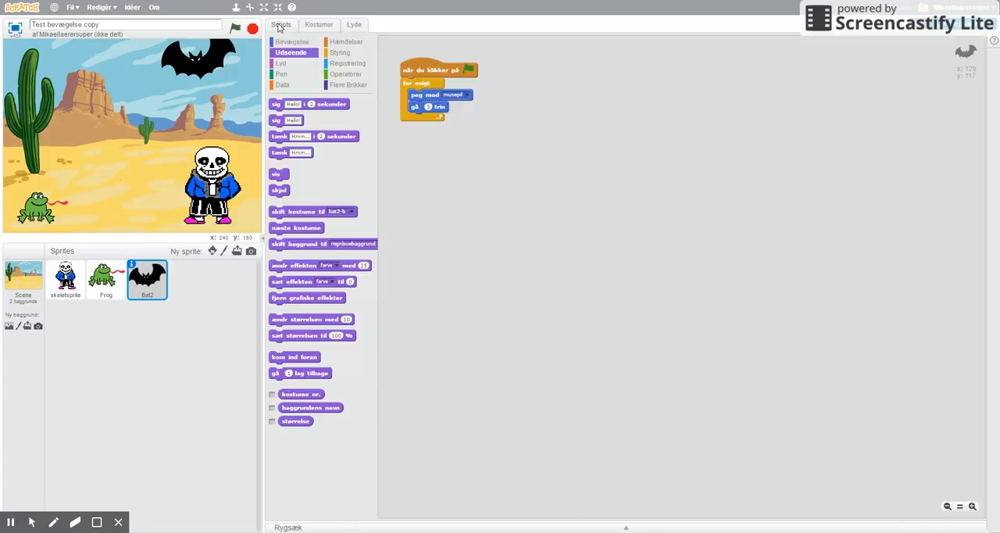
{"action": "left_click", "coordinate": [282, 65]}
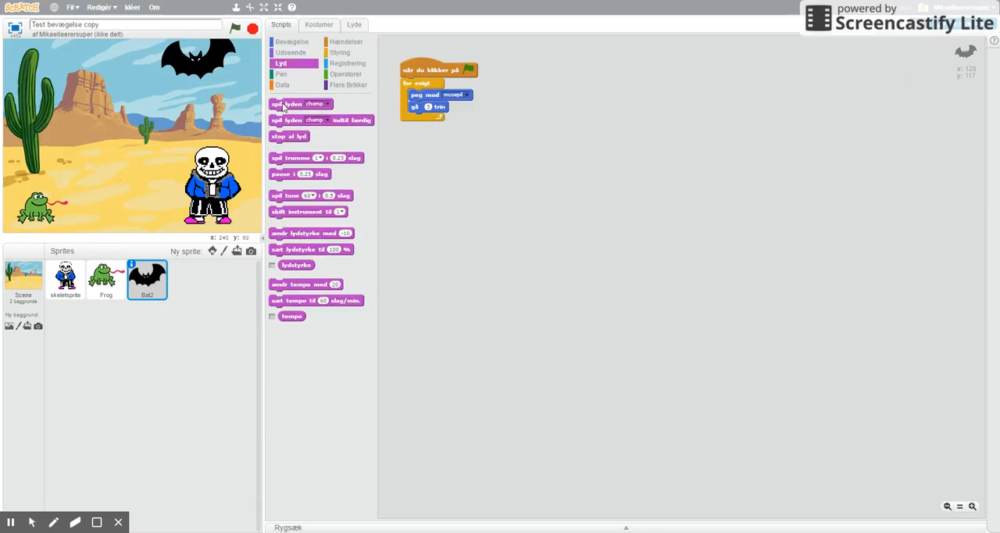
{"action": "left_click_drag", "start_coordinate": [283, 109], "coordinate": [424, 121]}
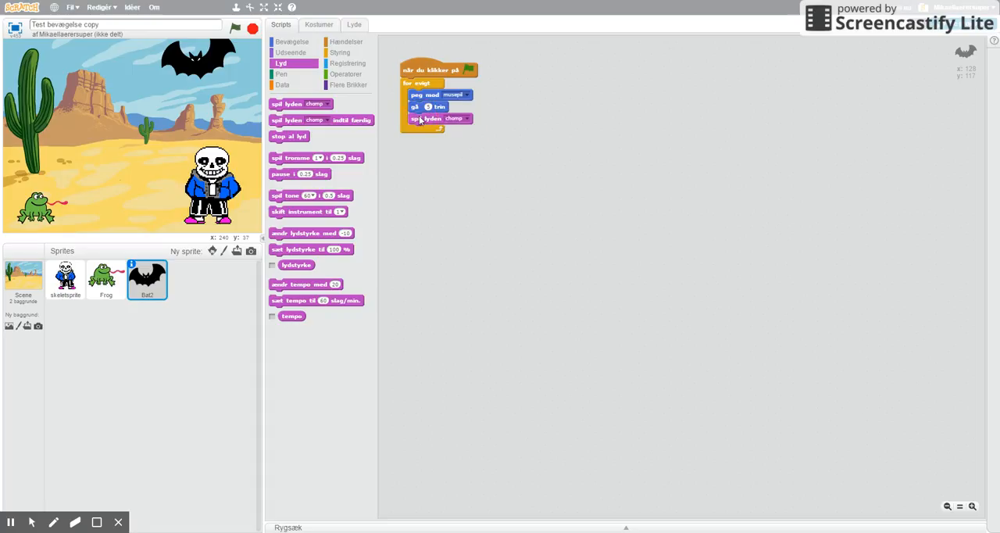
{"action": "left_click", "coordinate": [467, 122]}
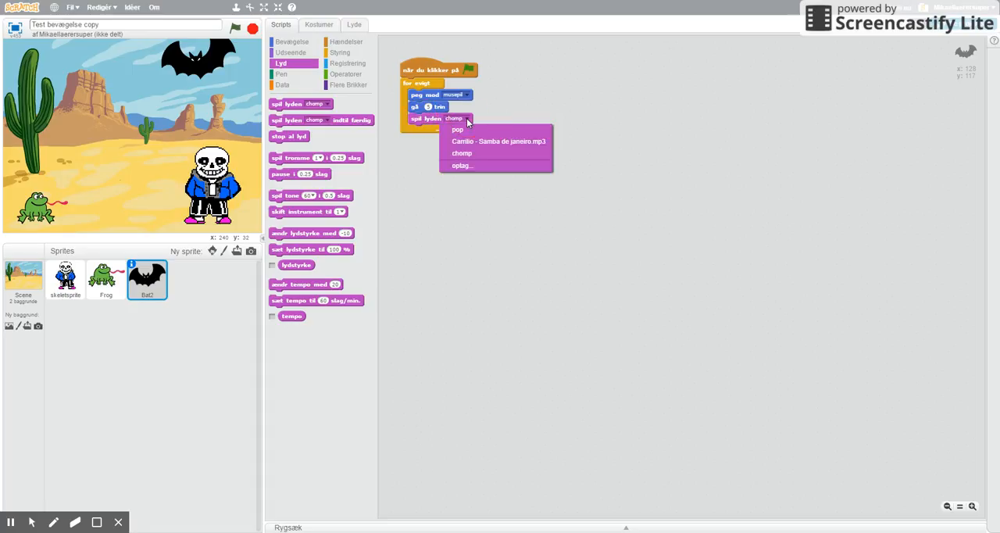
{"action": "left_click", "coordinate": [467, 155]}
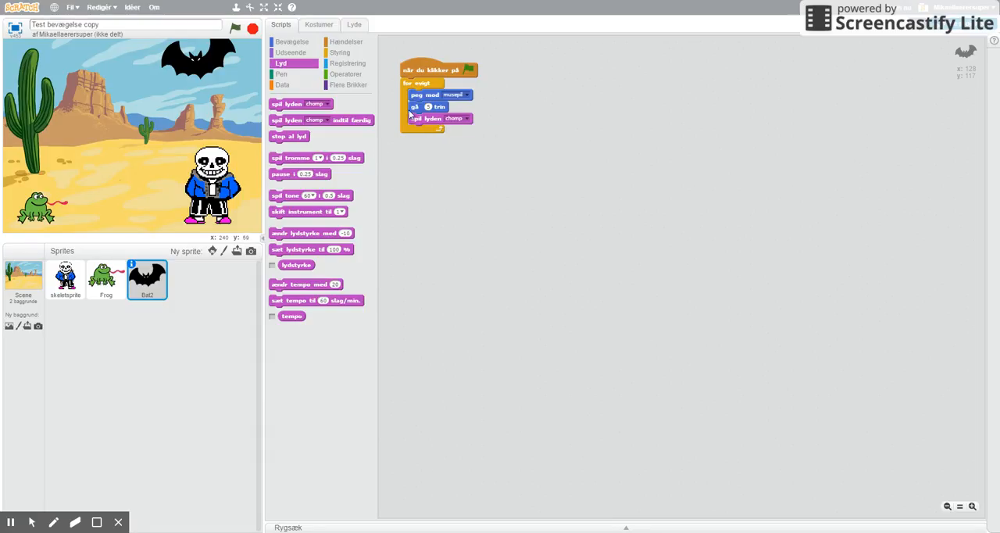
{"action": "left_click", "coordinate": [235, 28]}
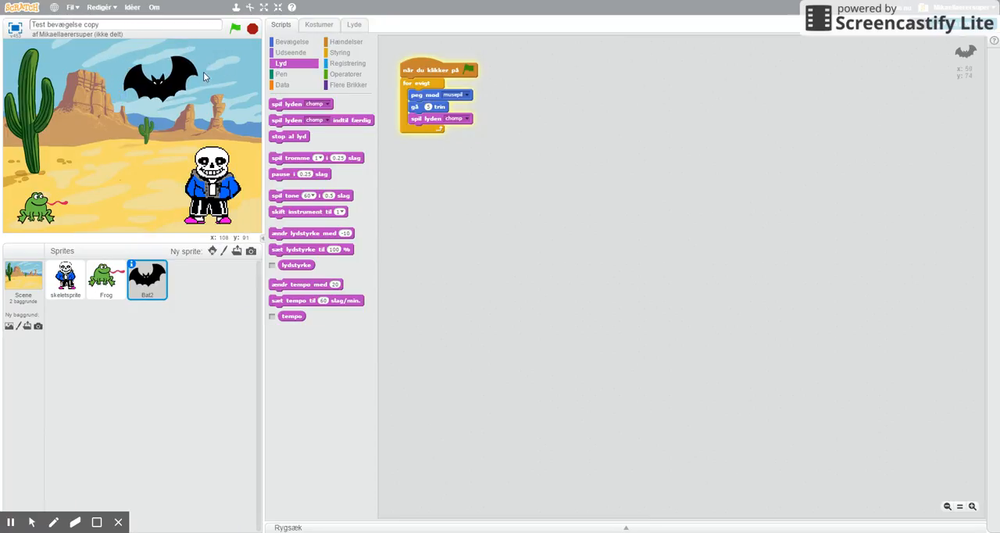
{"action": "left_click", "coordinate": [251, 28]}
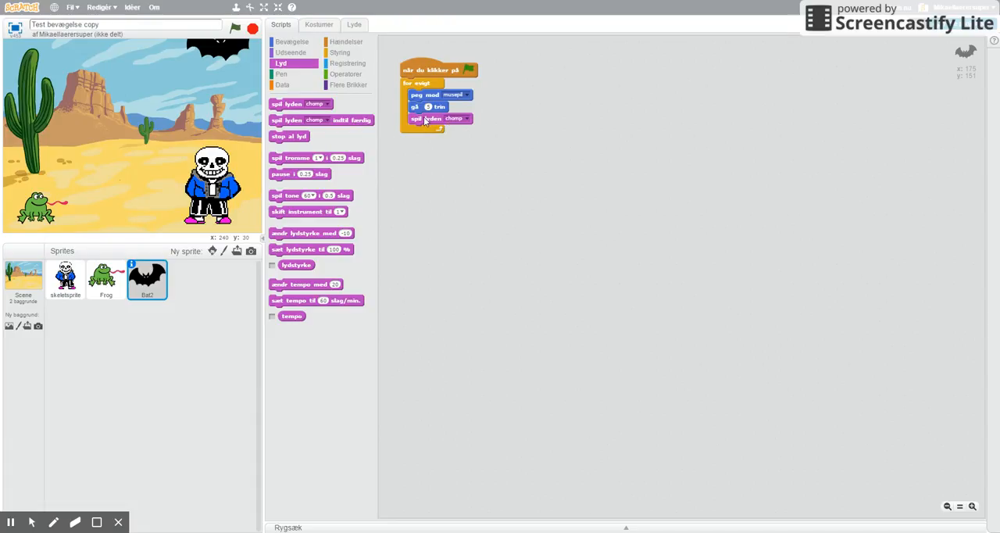
- Move the "spil lyden chomp" block out of the loop to directly beneath the green-flag block and test the script
{"action": "left_click_drag", "start_coordinate": [427, 120], "coordinate": [446, 166]}
{"action": "left_click_drag", "start_coordinate": [416, 87], "coordinate": [417, 111]}
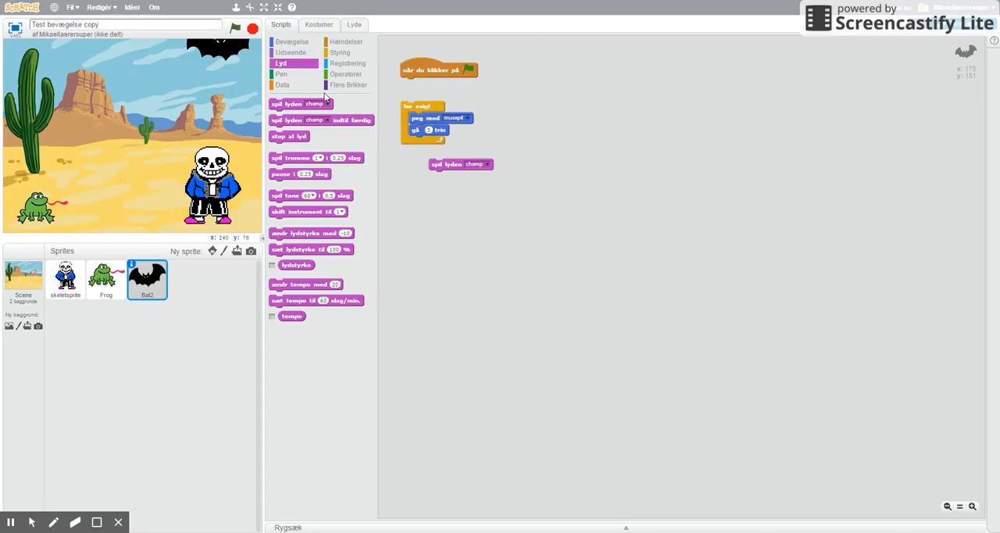
{"action": "left_click_drag", "start_coordinate": [441, 166], "coordinate": [411, 93]}
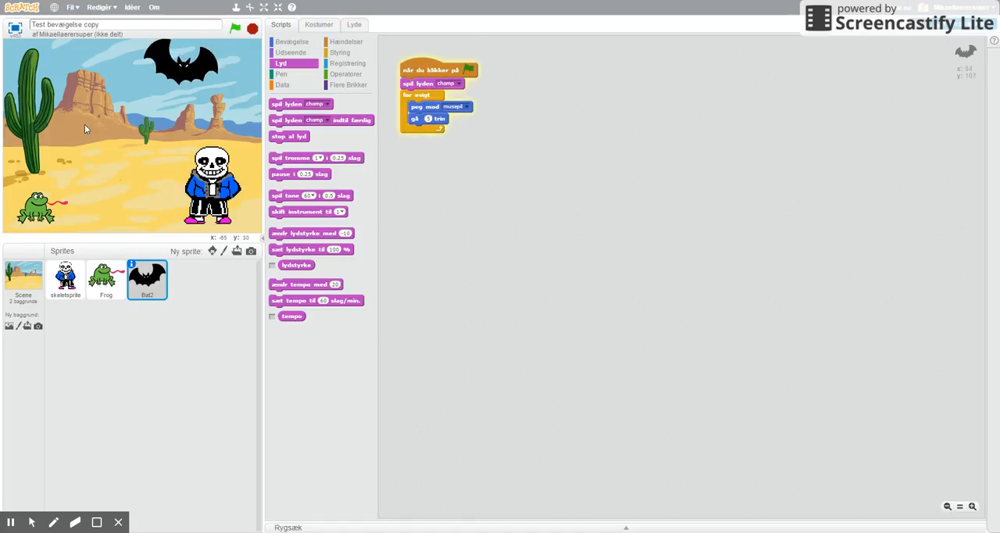
{"action": "left_click", "coordinate": [252, 30]}
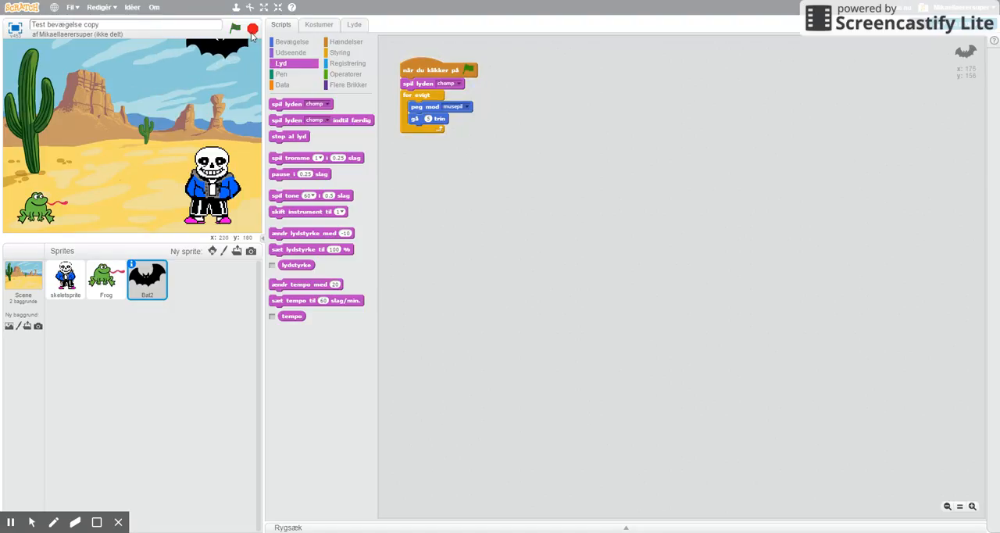
- Create a new recorded sound for the bat sprite and name it Flagermus
{"action": "left_click", "coordinate": [354, 26]}
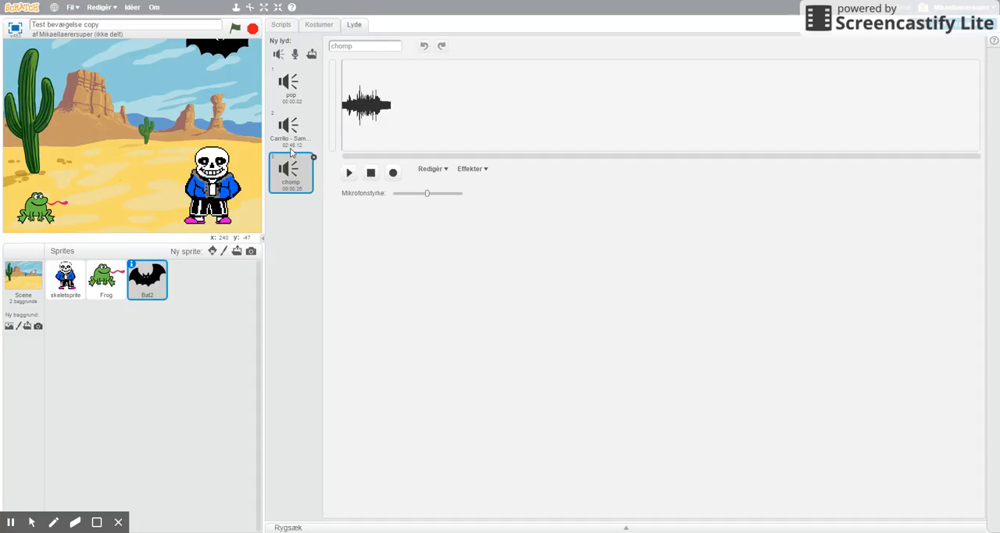
{"action": "left_click", "coordinate": [296, 54]}
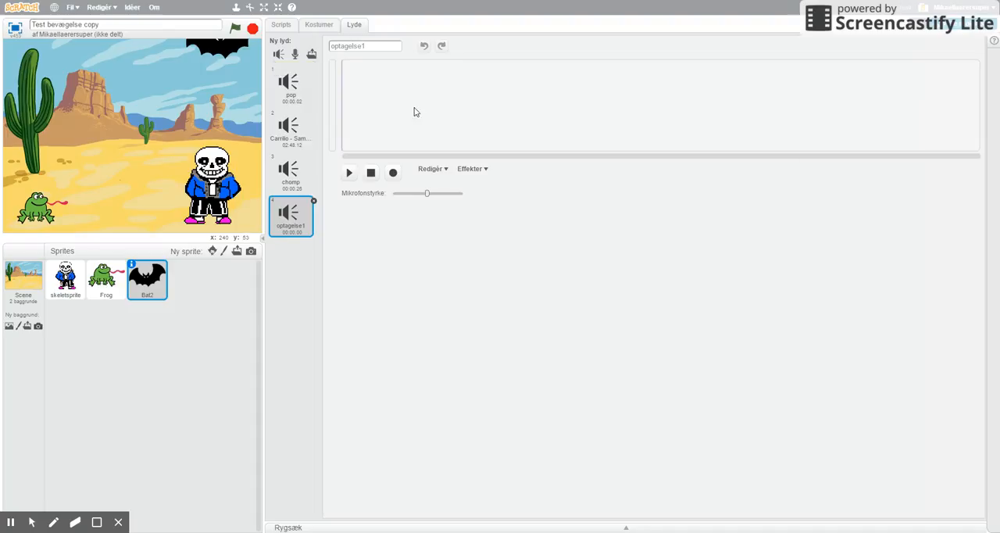
{"action": "left_click_drag", "start_coordinate": [375, 46], "coordinate": [331, 47]}
{"action": "type", "text": "Flagermus"}
- Record a short microphone sound into Flagermus and play it back
{"action": "left_click", "coordinate": [393, 172]}
{"action": "left_click", "coordinate": [394, 173]}
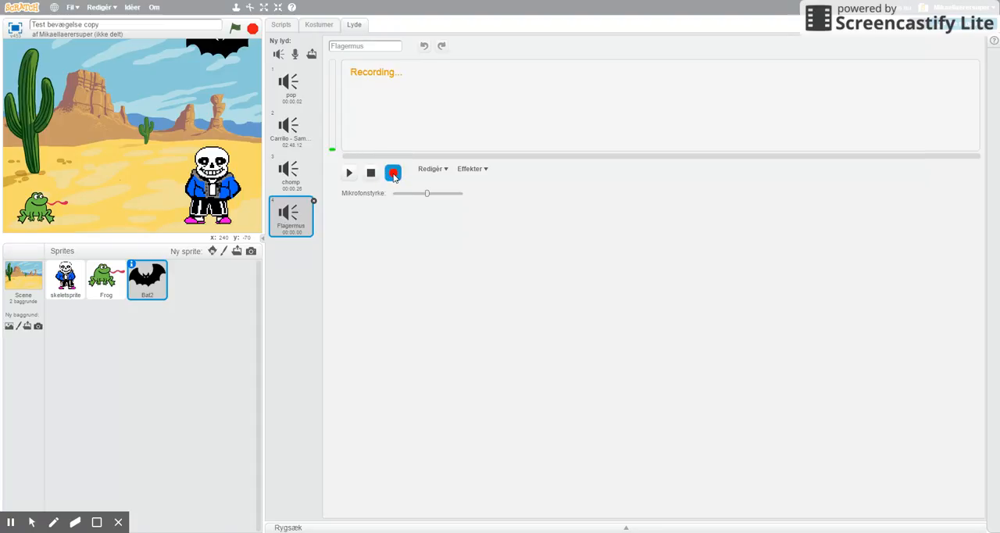
{"action": "left_click", "coordinate": [373, 174]}
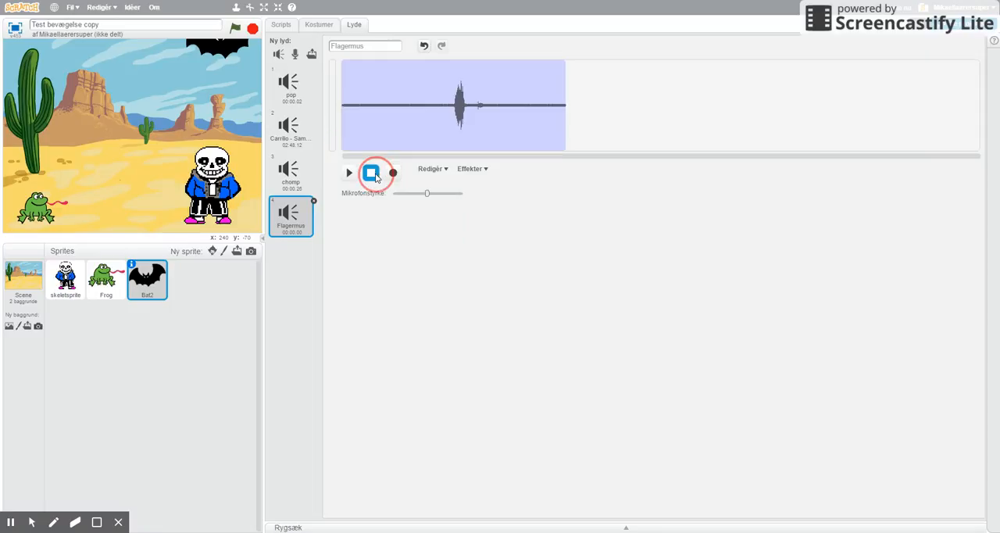
{"action": "left_click", "coordinate": [352, 175]}
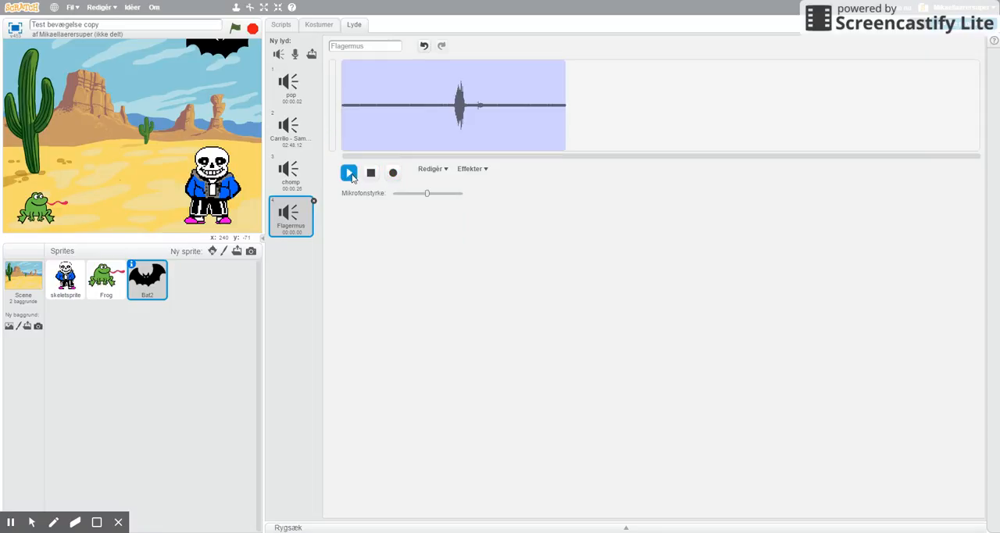
{"action": "left_click", "coordinate": [351, 175]}
{"action": "left_click", "coordinate": [350, 173]}
- Delete the part of the Flagermus waveform that follows the loud peak
{"action": "left_click", "coordinate": [424, 127]}
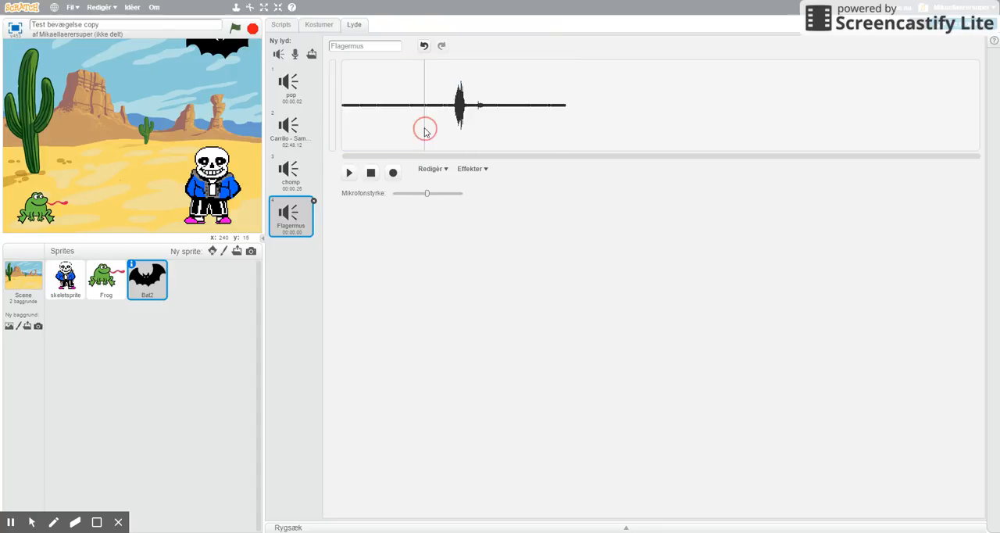
{"action": "left_click_drag", "start_coordinate": [474, 112], "coordinate": [579, 118]}
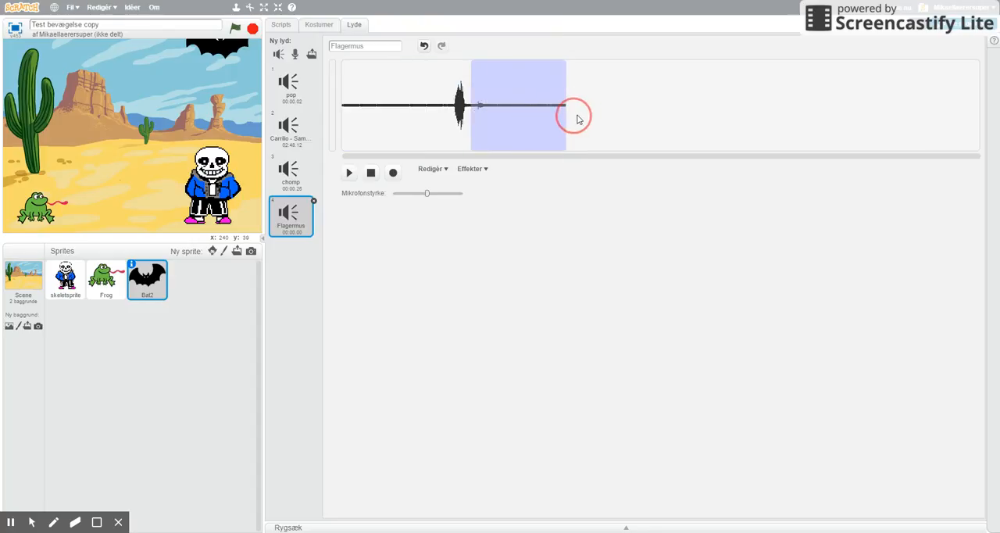
{"action": "left_click", "coordinate": [443, 171]}
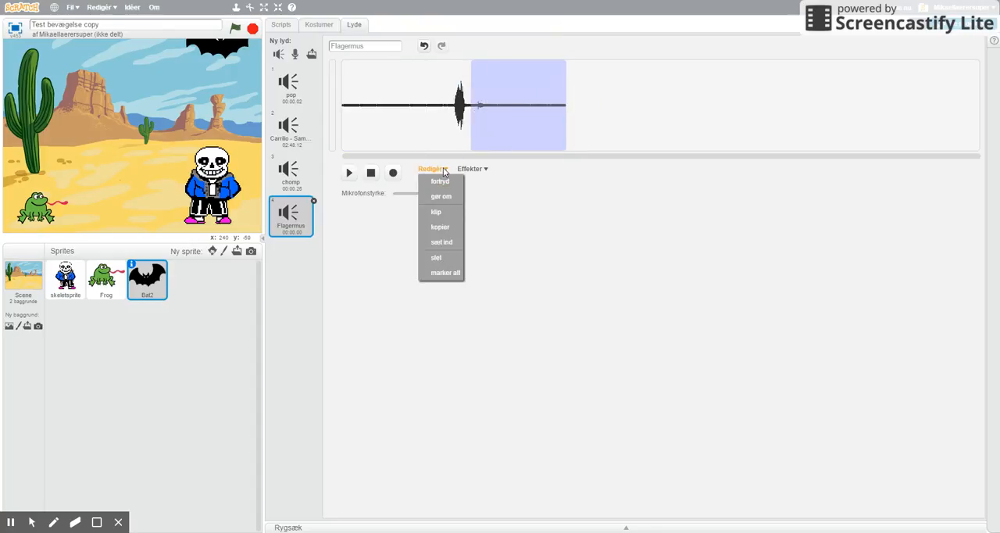
{"action": "left_click", "coordinate": [438, 259]}
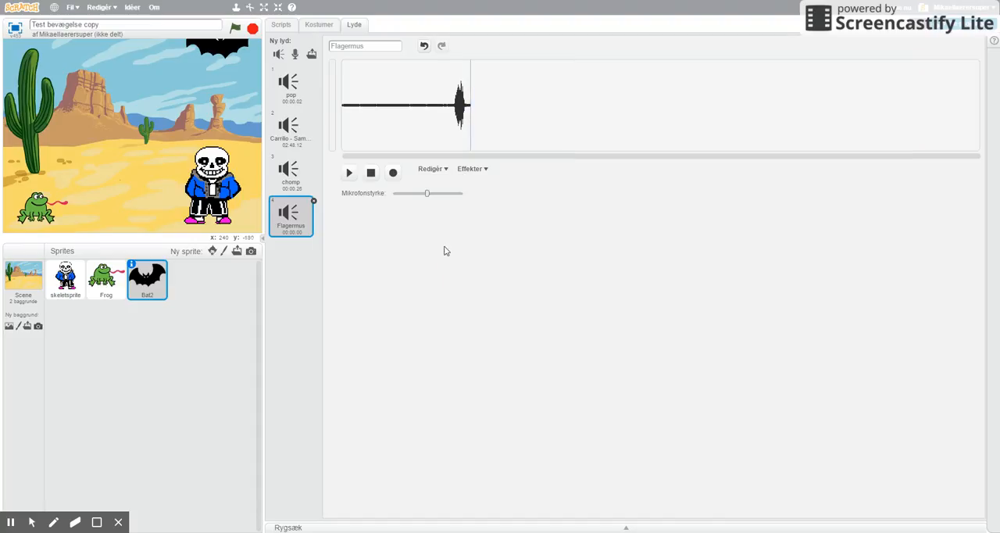
- Delete the silent part before the peak in the Flagermus waveform and play the trimmed sound
{"action": "left_click_drag", "start_coordinate": [452, 110], "coordinate": [327, 104]}
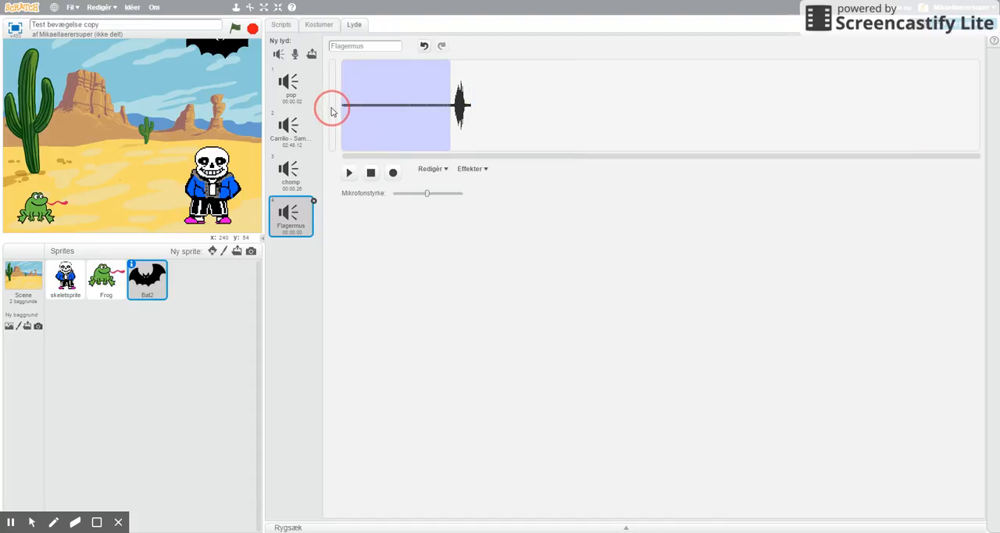
{"action": "left_click", "coordinate": [443, 170]}
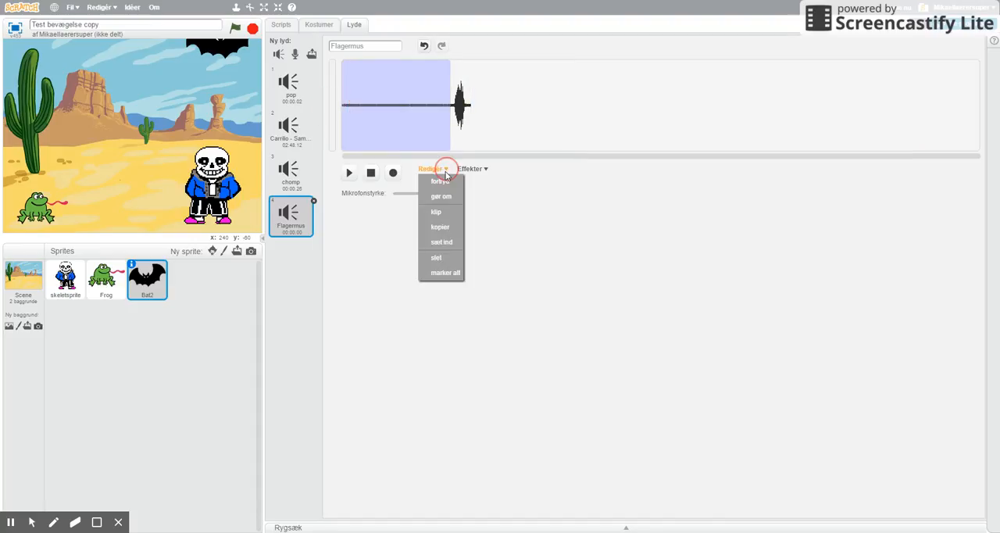
{"action": "left_click", "coordinate": [437, 259]}
{"action": "left_click", "coordinate": [349, 172]}
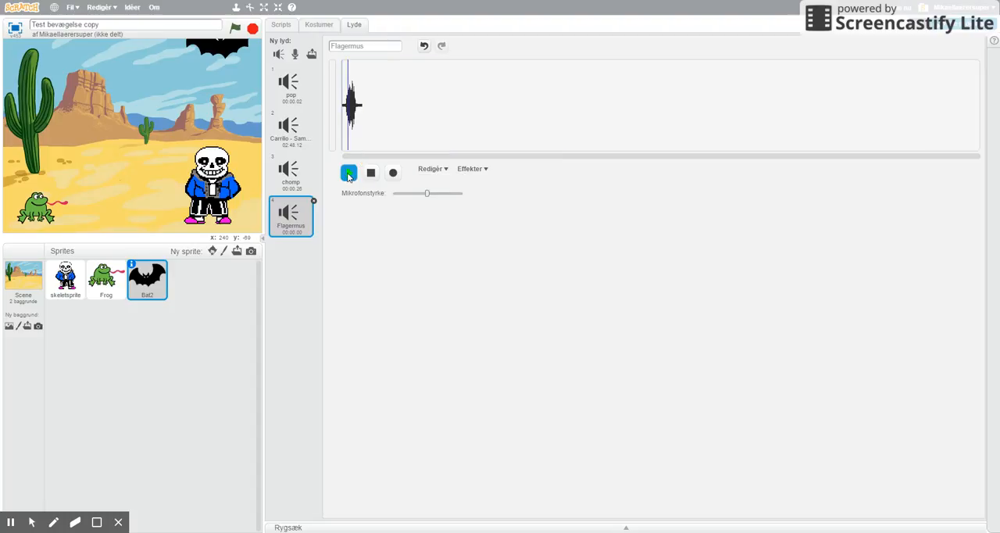
{"action": "left_click", "coordinate": [349, 173]}
- Reverse the entire Flagermus waveform with the "skift retning" effect
{"action": "left_click", "coordinate": [484, 170]}
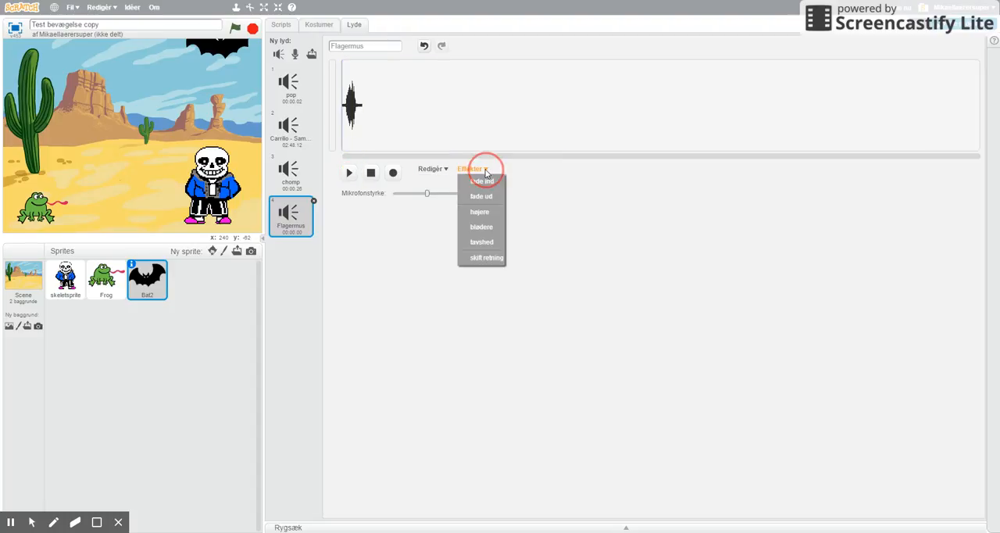
{"action": "left_click", "coordinate": [397, 110]}
{"action": "left_click_drag", "start_coordinate": [375, 105], "coordinate": [333, 111]}
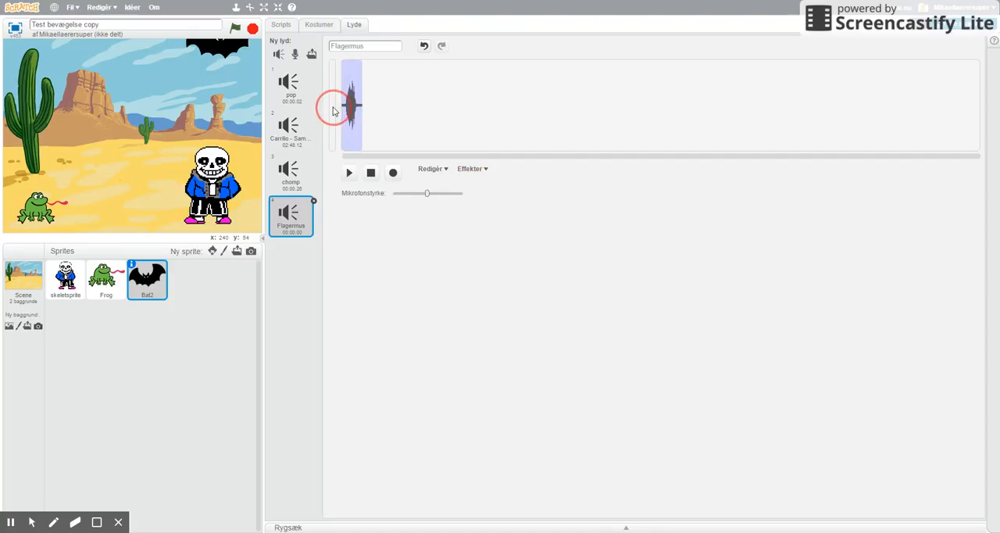
{"action": "left_click", "coordinate": [481, 169]}
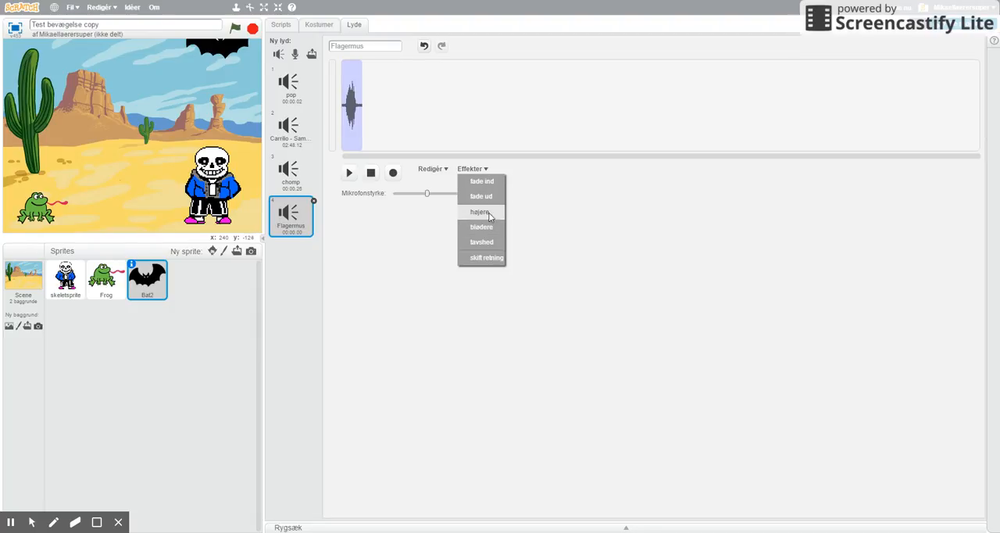
{"action": "left_click", "coordinate": [486, 259]}
- Play back the reversed Flagermus sound several times to check how it sounds
{"action": "left_click", "coordinate": [348, 173]}
{"action": "left_click", "coordinate": [349, 175]}
{"action": "left_click", "coordinate": [349, 174]}
{"action": "left_click", "coordinate": [349, 175]}
{"action": "left_click", "coordinate": [349, 175]}
{"action": "left_click", "coordinate": [349, 174]}
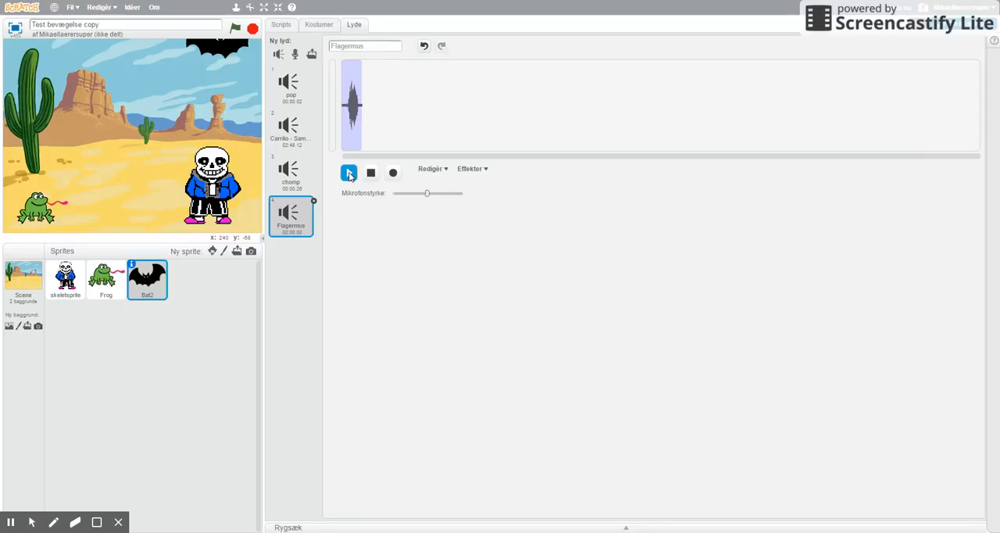
{"action": "left_click", "coordinate": [349, 175]}
{"action": "left_click", "coordinate": [349, 175]}
{"action": "left_click", "coordinate": [349, 174]}
- Set the "spil lyden" block in the bat's script to Flagermus
{"action": "left_click", "coordinate": [283, 27]}
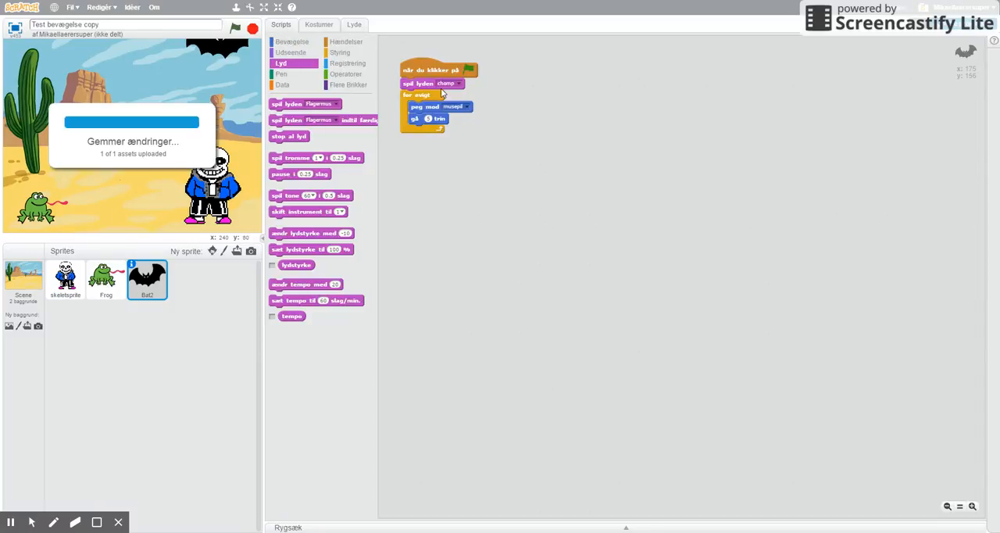
{"action": "left_click", "coordinate": [457, 85]}
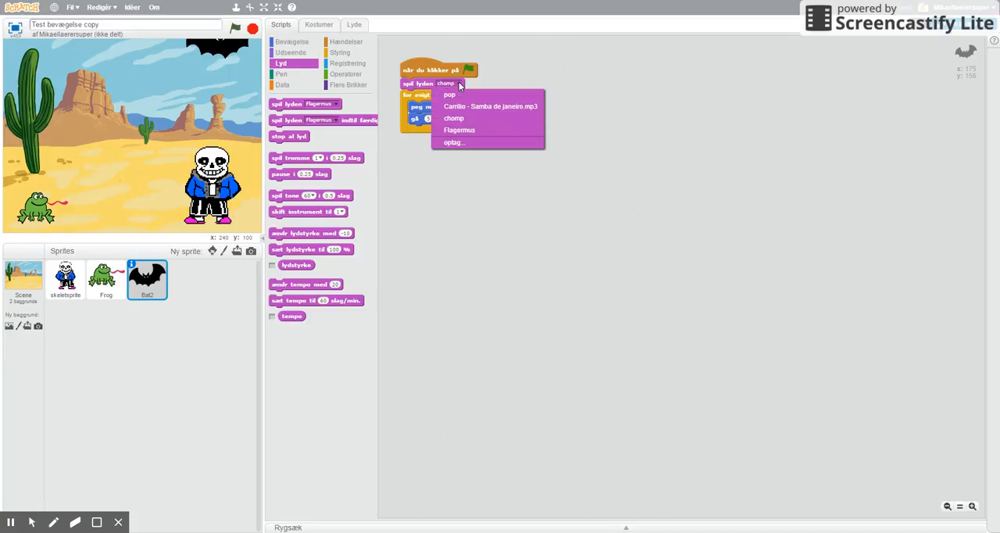
{"action": "left_click", "coordinate": [459, 130]}
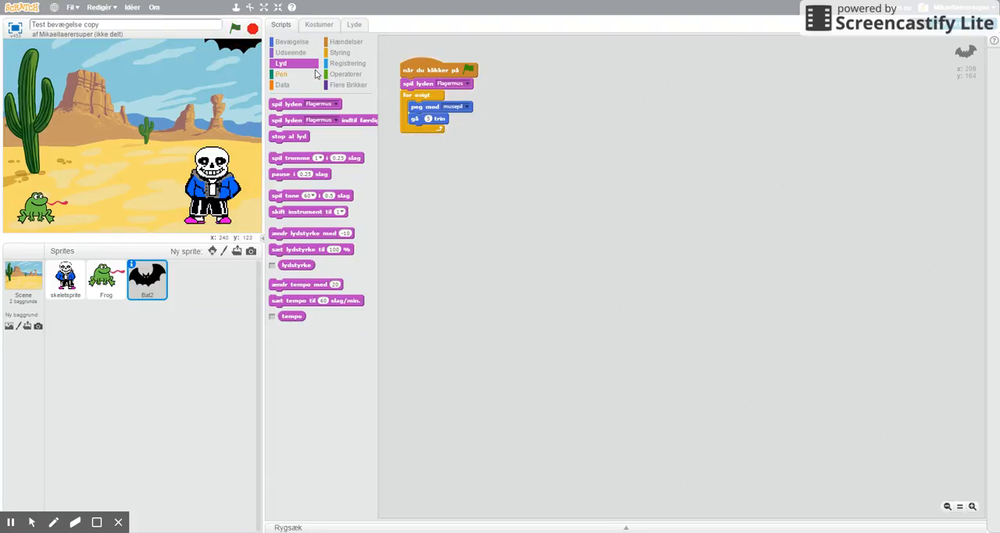
- Open the Samba track among the bat's sounds and play it from the beginning
{"action": "left_click", "coordinate": [353, 25]}
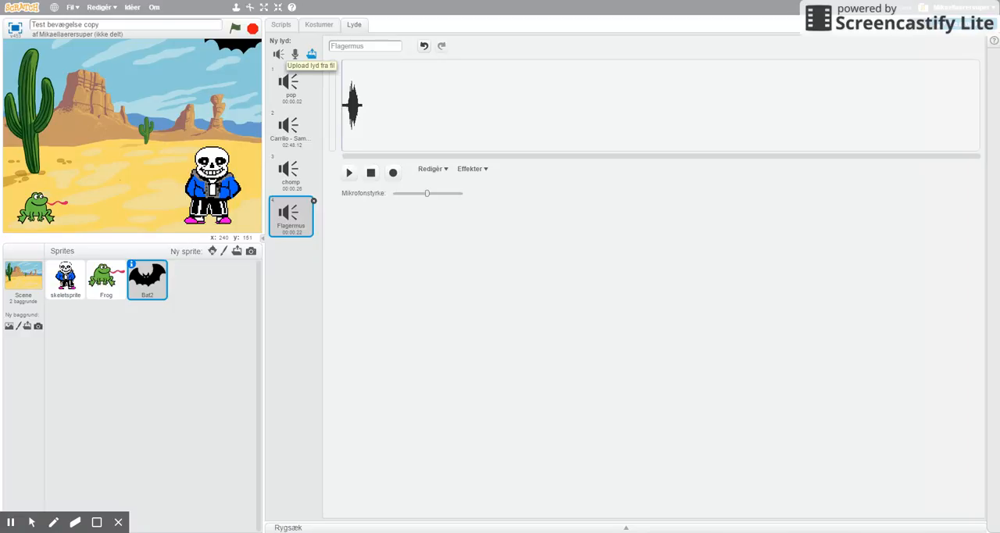
{"action": "left_click", "coordinate": [310, 54]}
{"action": "left_click", "coordinate": [284, 138]}
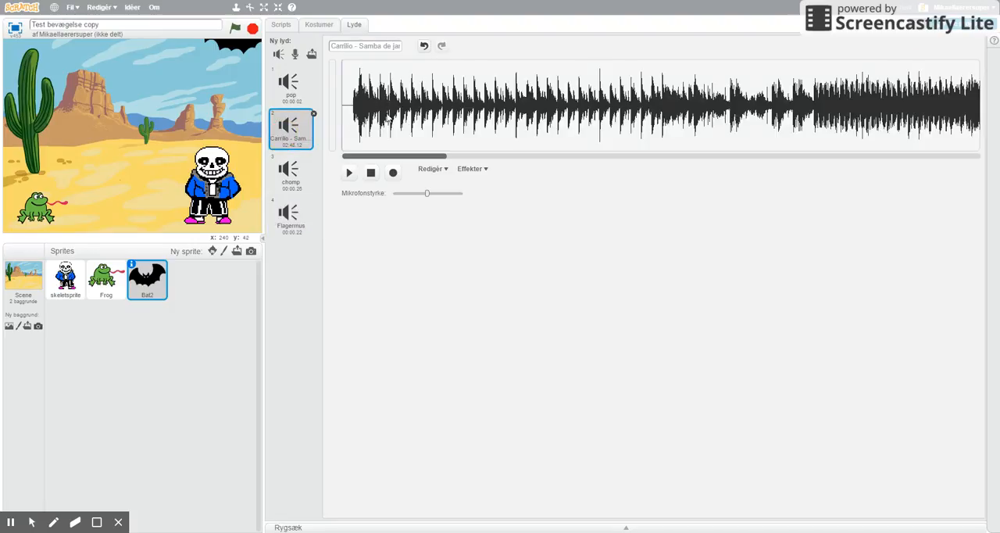
{"action": "left_click_drag", "start_coordinate": [389, 160], "coordinate": [359, 153]}
{"action": "left_click", "coordinate": [349, 172]}
- Record a short clip into the start of the Samba track and delete the recorded section from the waveform
{"action": "left_click", "coordinate": [393, 178]}
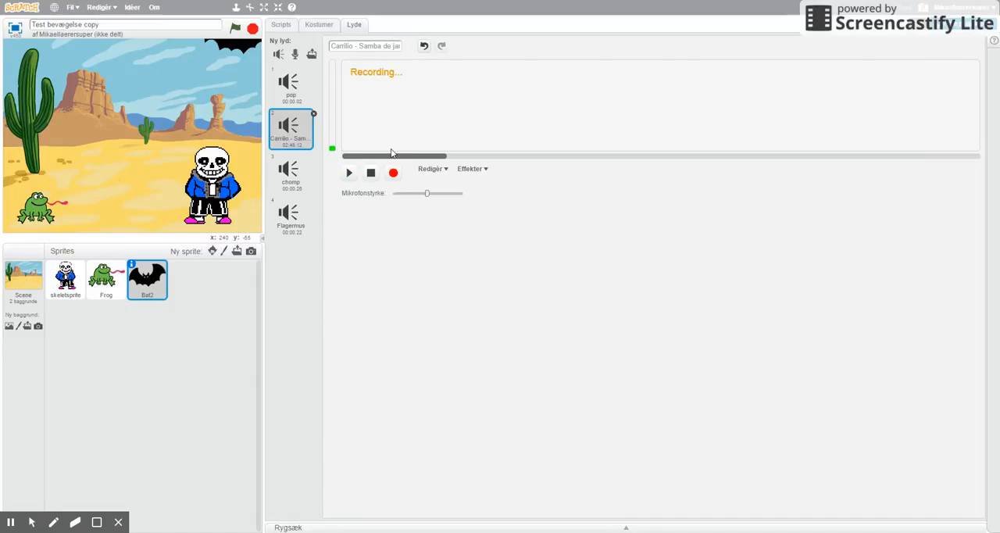
{"action": "left_click", "coordinate": [370, 172]}
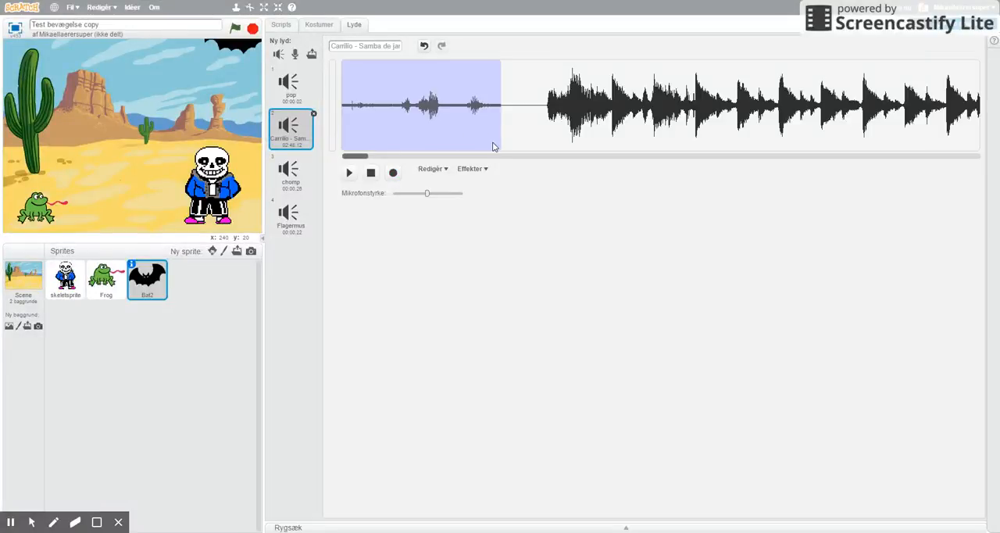
{"action": "left_click", "coordinate": [433, 169]}
{"action": "left_click", "coordinate": [437, 256]}
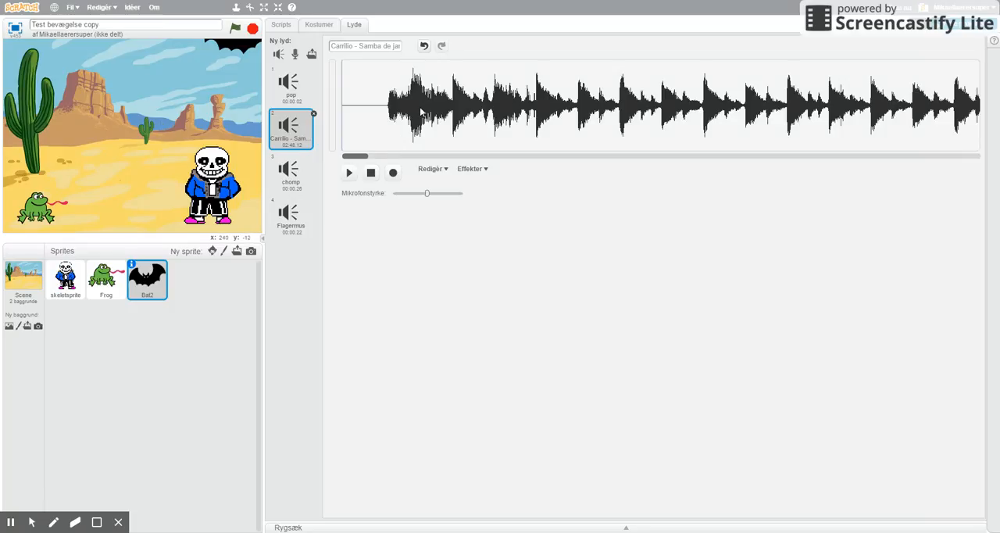
- Select a section of the Samba waveform just after the opening beat
{"action": "left_click_drag", "start_coordinate": [647, 114], "coordinate": [430, 117]}
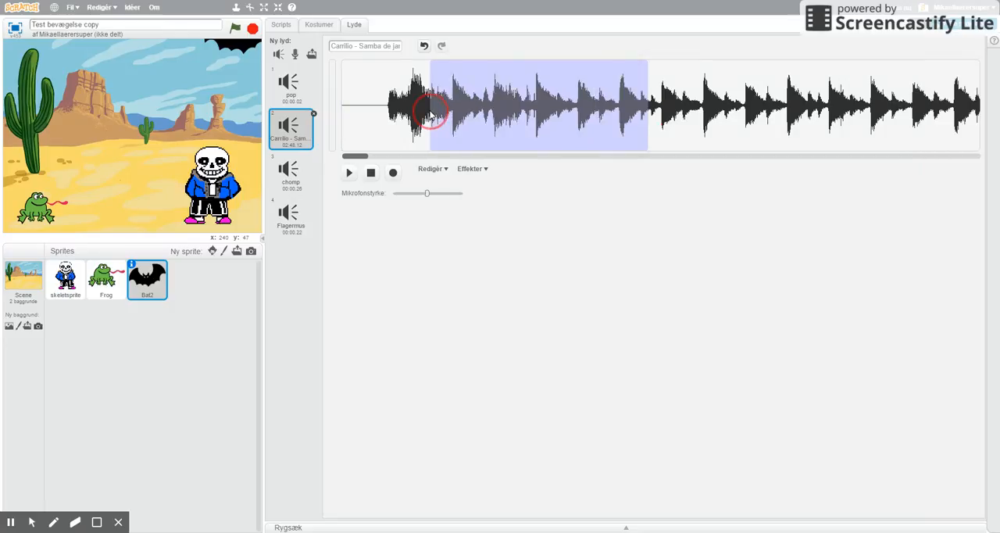